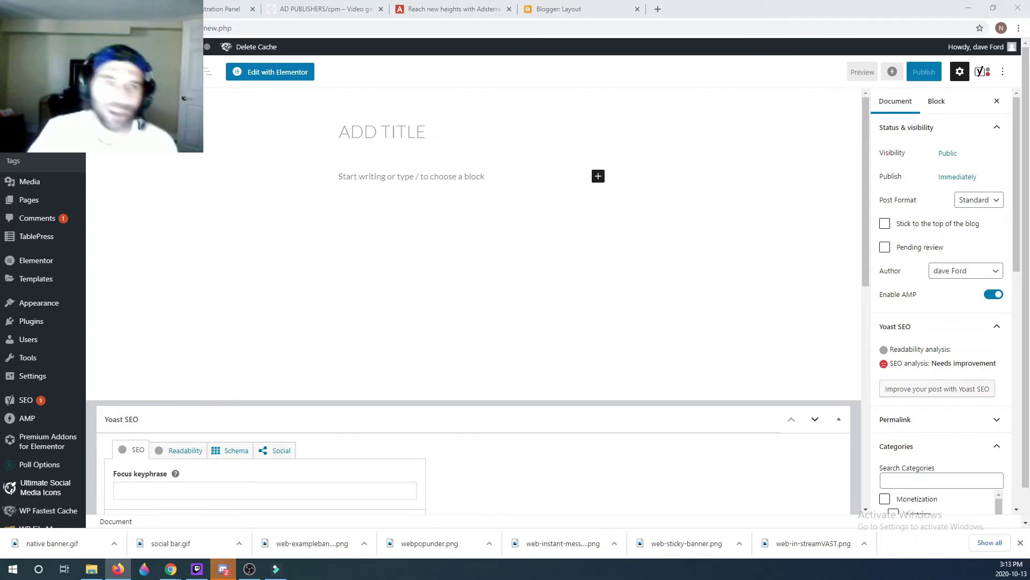
- Switch from the empty WordPress new-post editor to the Blogger Layout tab
click(406, 313)
click(558, 9)
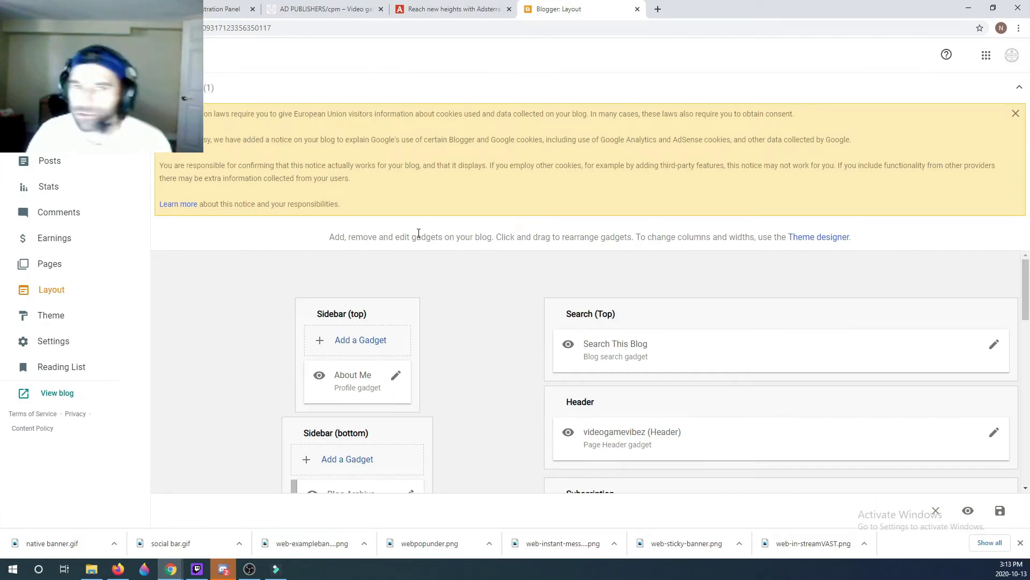
scroll(513, 285, down, 3)
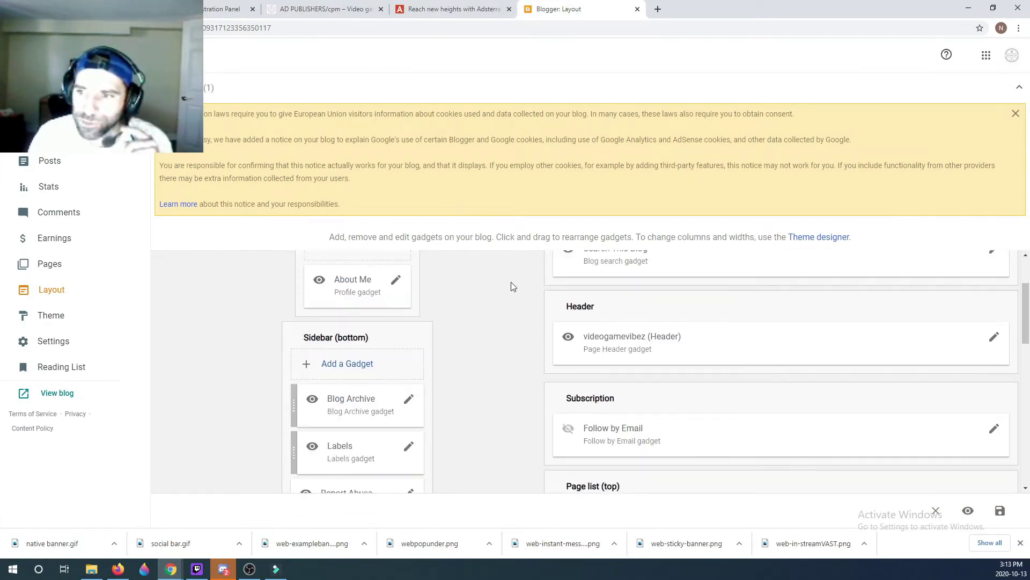
scroll(509, 292, up, 3)
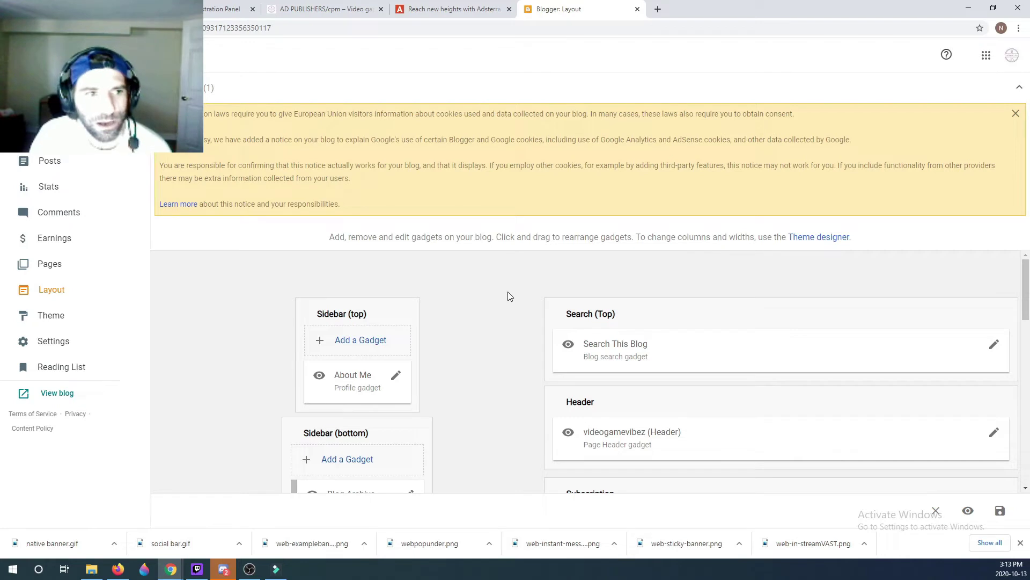
click(36, 156)
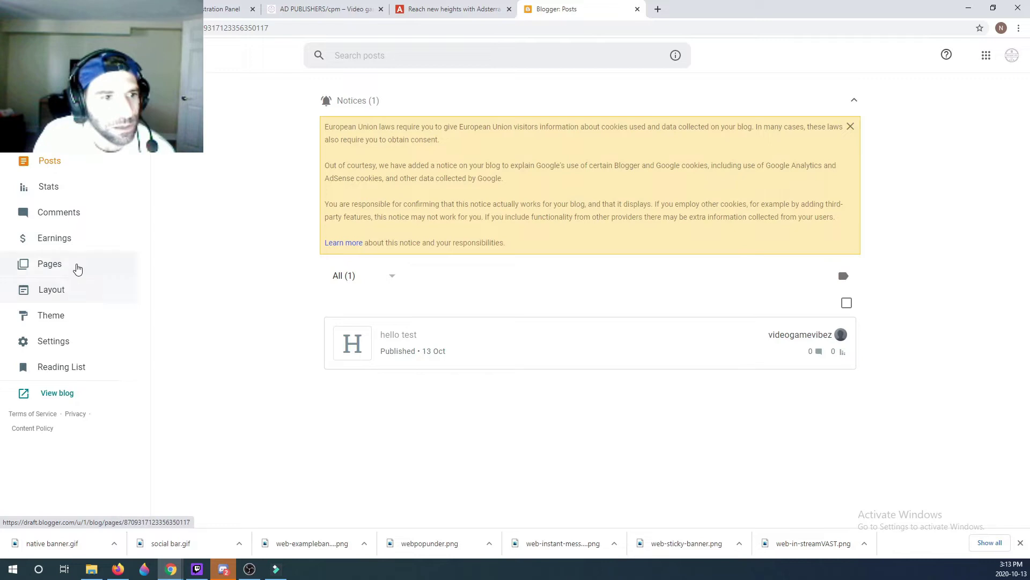
click(75, 289)
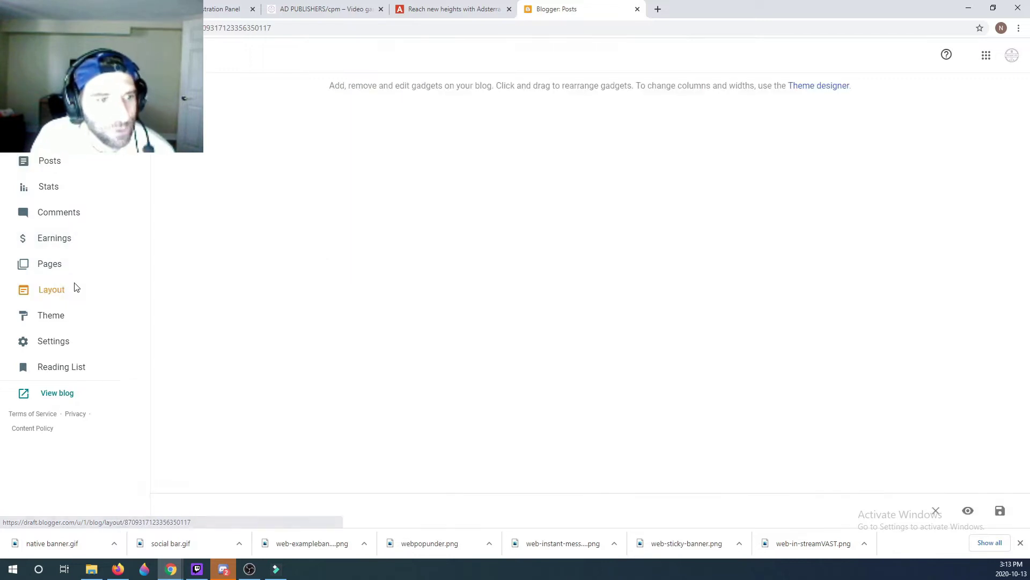
scroll(374, 361, down, 4)
scroll(370, 344, up, 3)
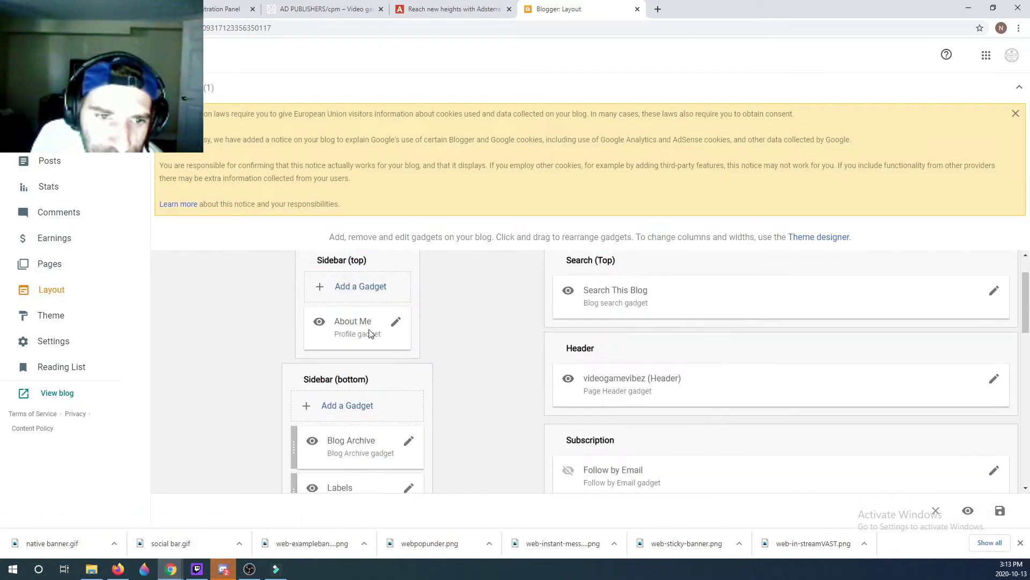
- Add an HTML/JavaScript gadget to the Sidebar (top) section of the Blogger layout
click(346, 407)
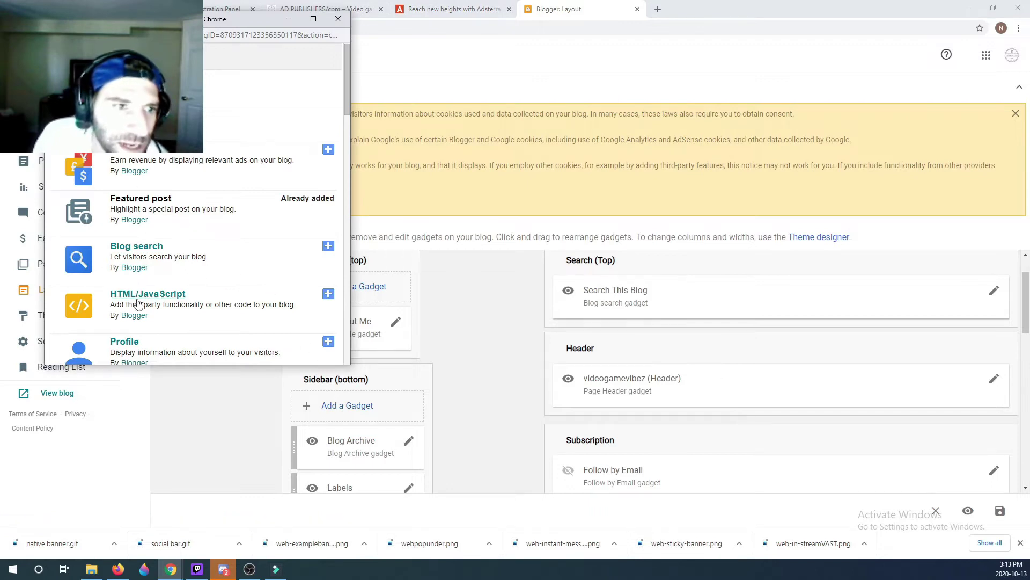
click(556, 363)
scroll(558, 370, down, 8)
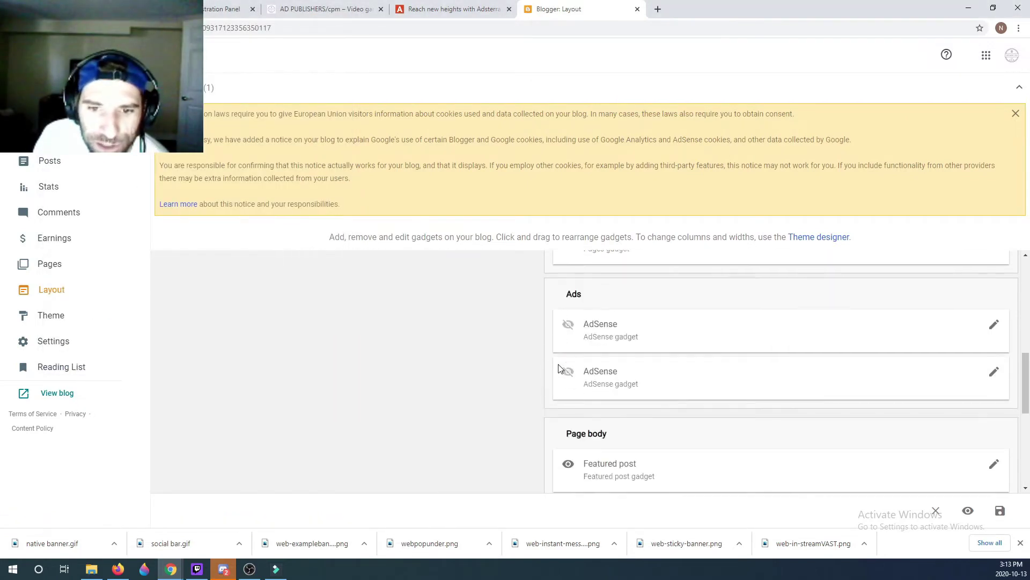
scroll(558, 374, down, 2)
scroll(556, 373, up, 6)
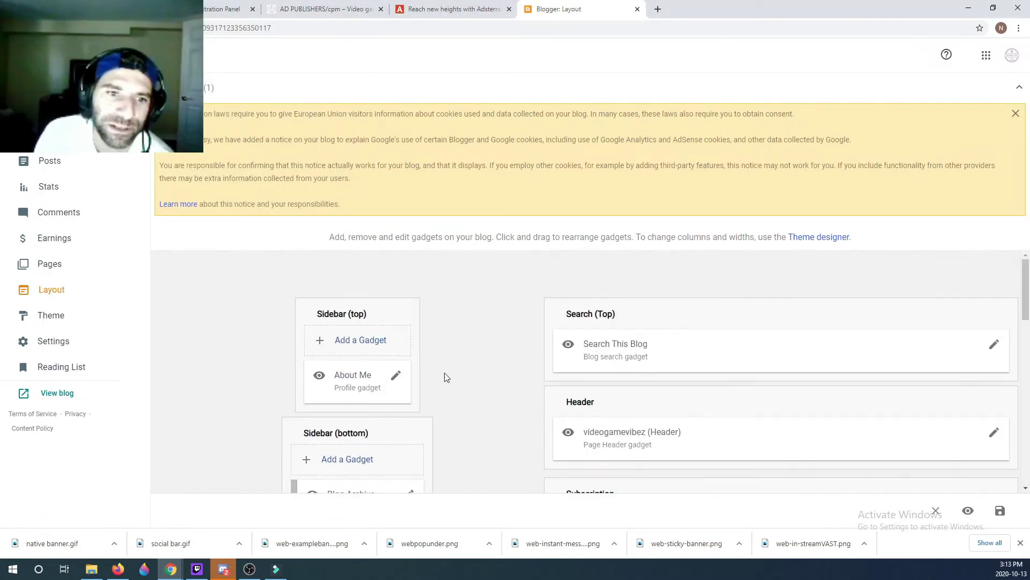
click(369, 348)
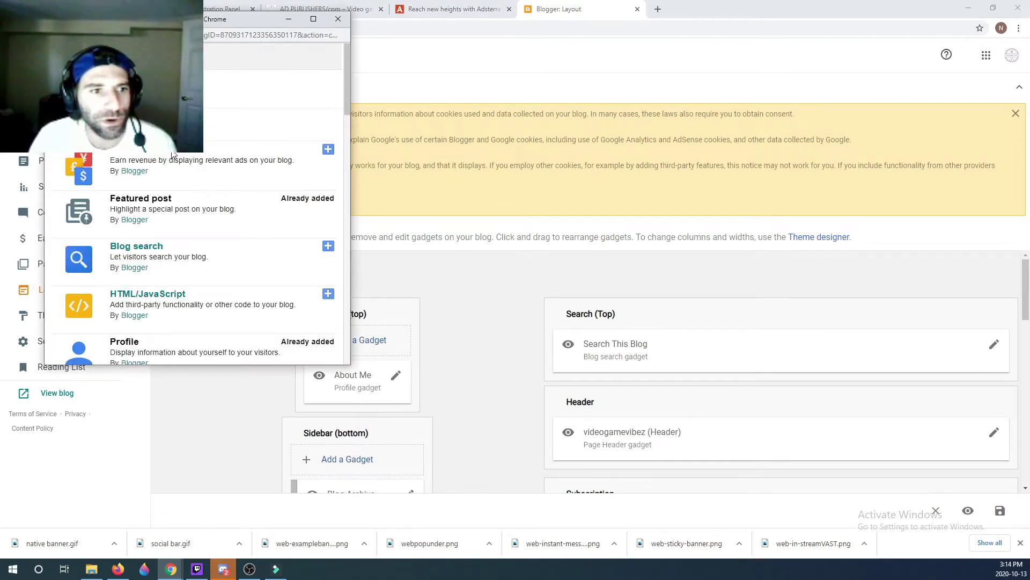
scroll(220, 252, down, 1)
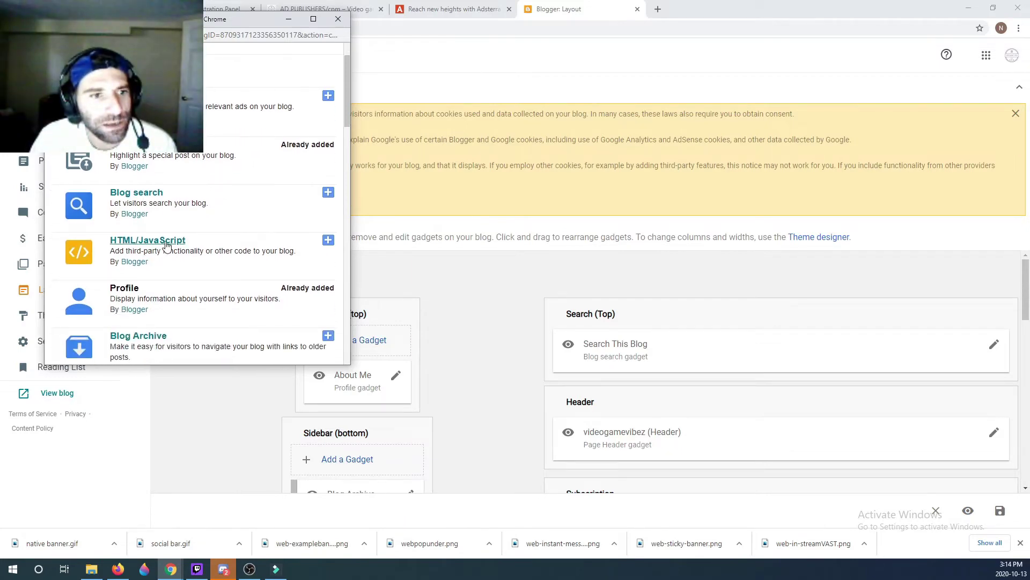
click(328, 240)
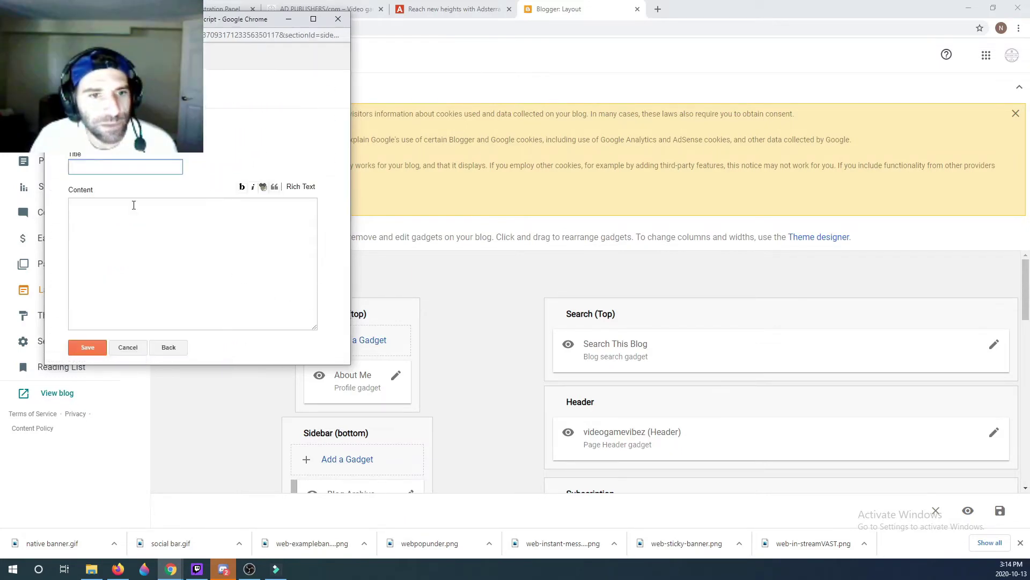
- Title the gadget 'adsterra popunder' and move into its empty Content box
click(103, 169)
text(adstt)
key(BackSpace)
key(BackSpace)
text(erra )
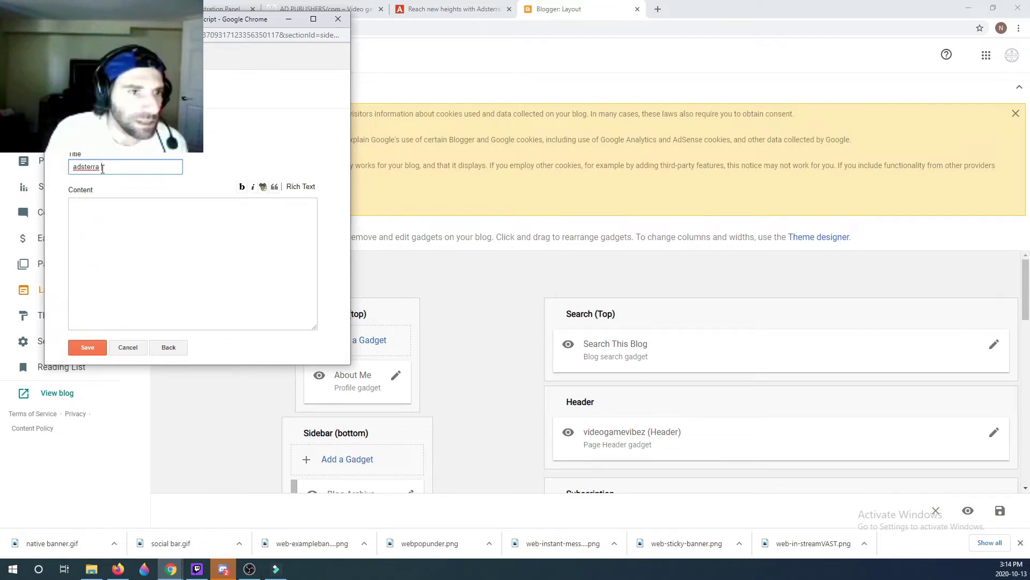
text(popunder)
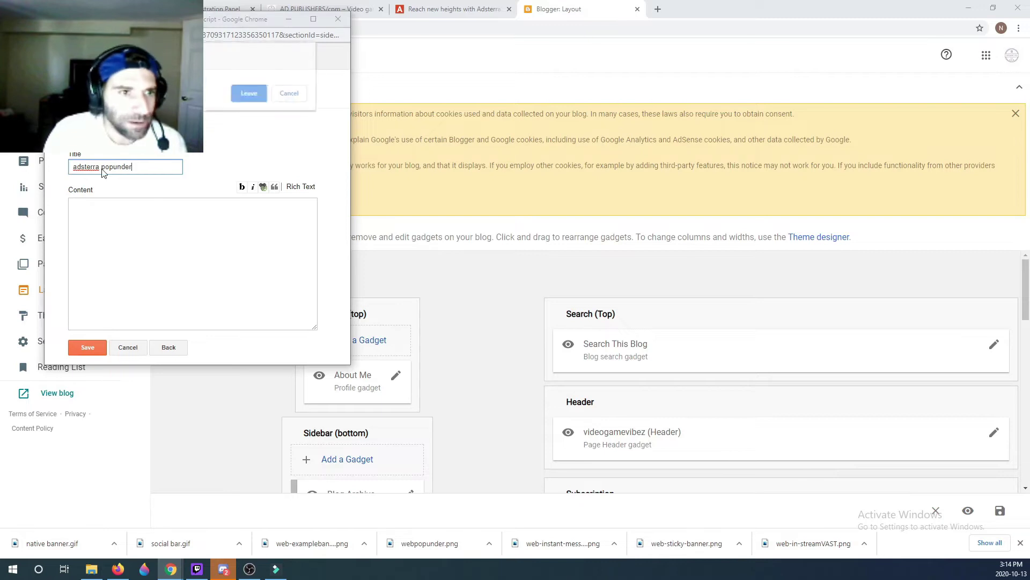
click(131, 251)
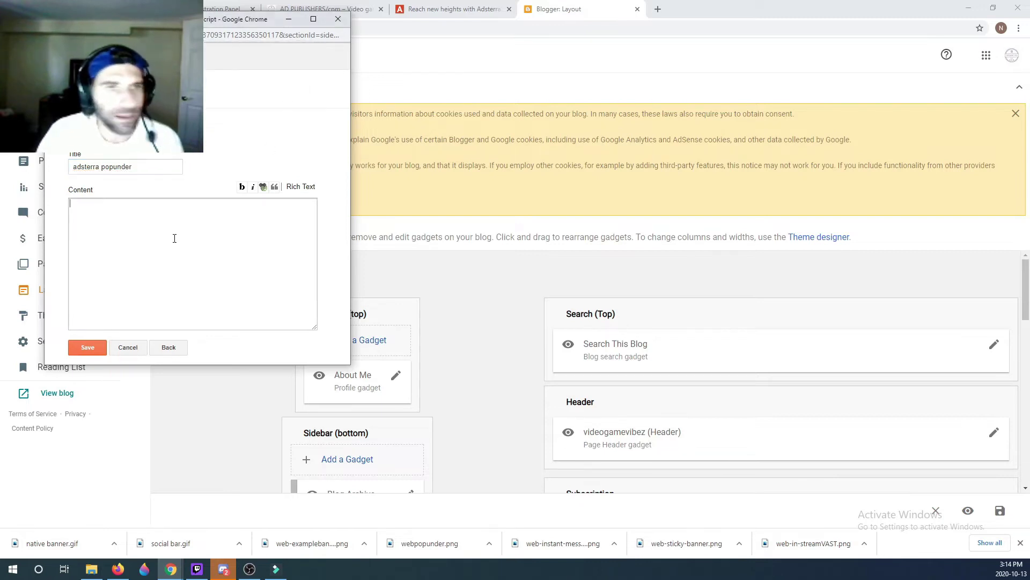
- Copy the Popunder_1 installation script for videogamevibez.com from Adsterra's Websites page
key(alt+Tab)
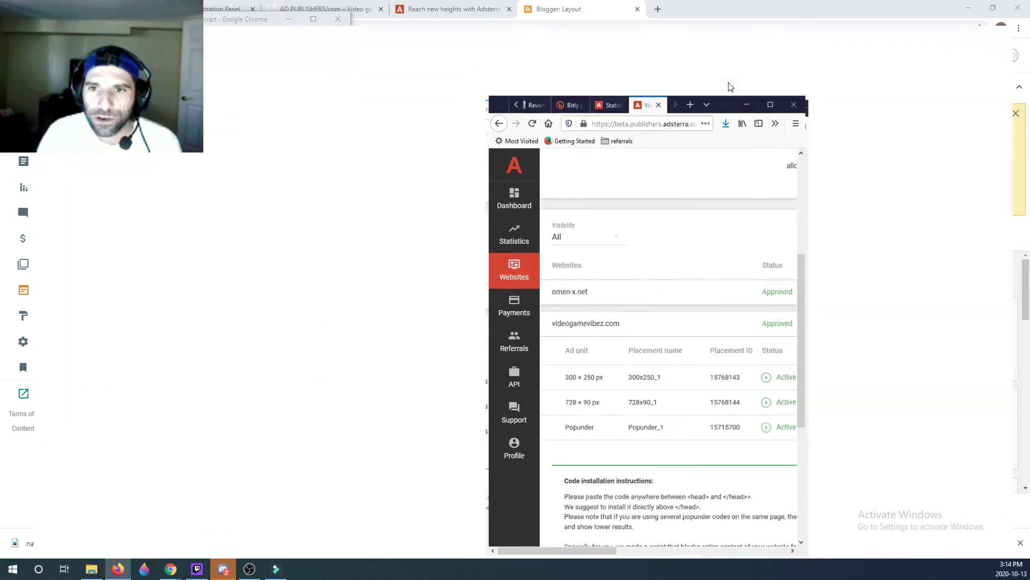
double_click(730, 85)
scroll(501, 281, down, 2)
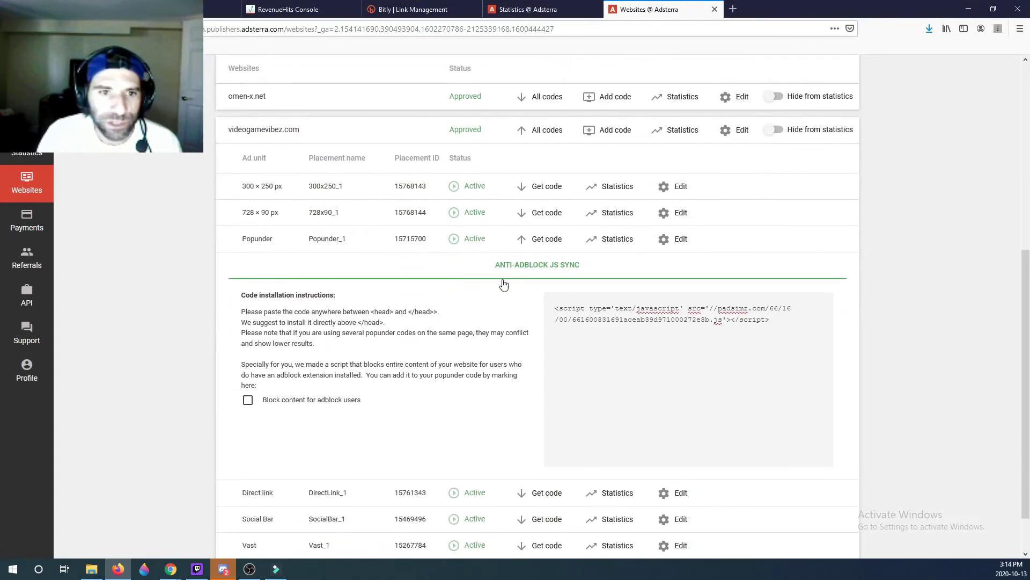
scroll(305, 290, up, 2)
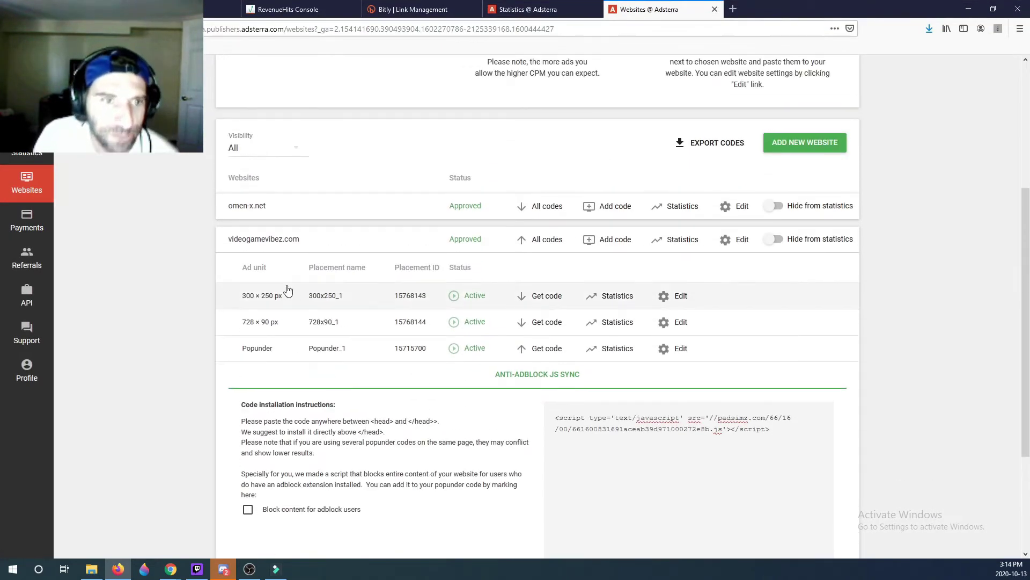
click(531, 349)
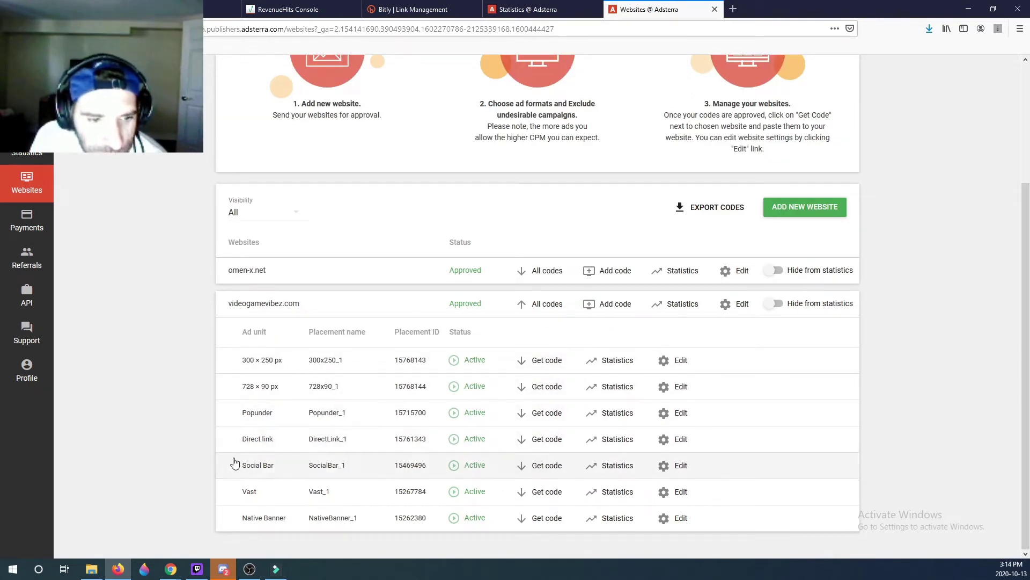
click(542, 416)
scroll(617, 430, down, 3)
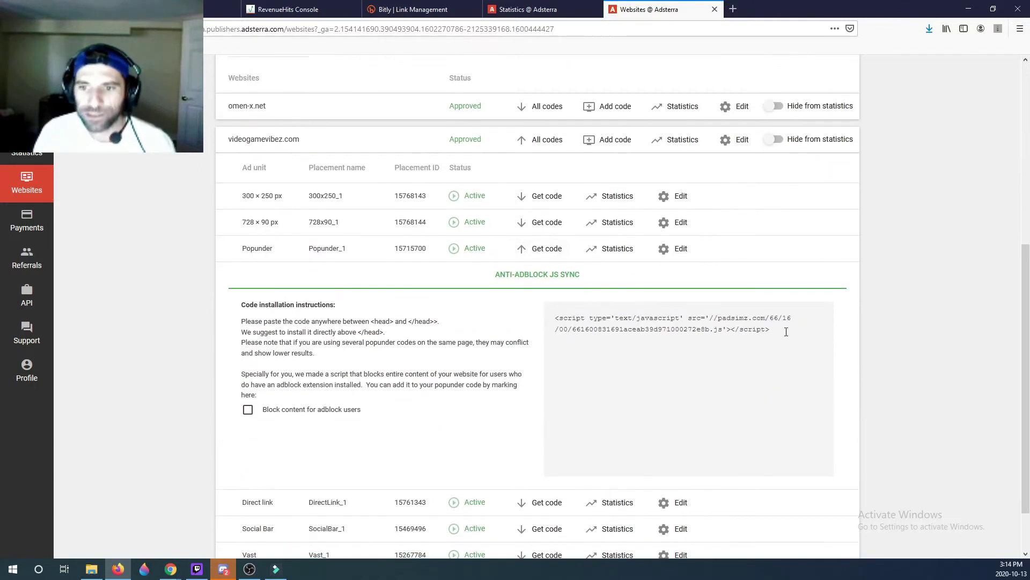
drag(786, 332, 547, 302)
key(ctrl+c)
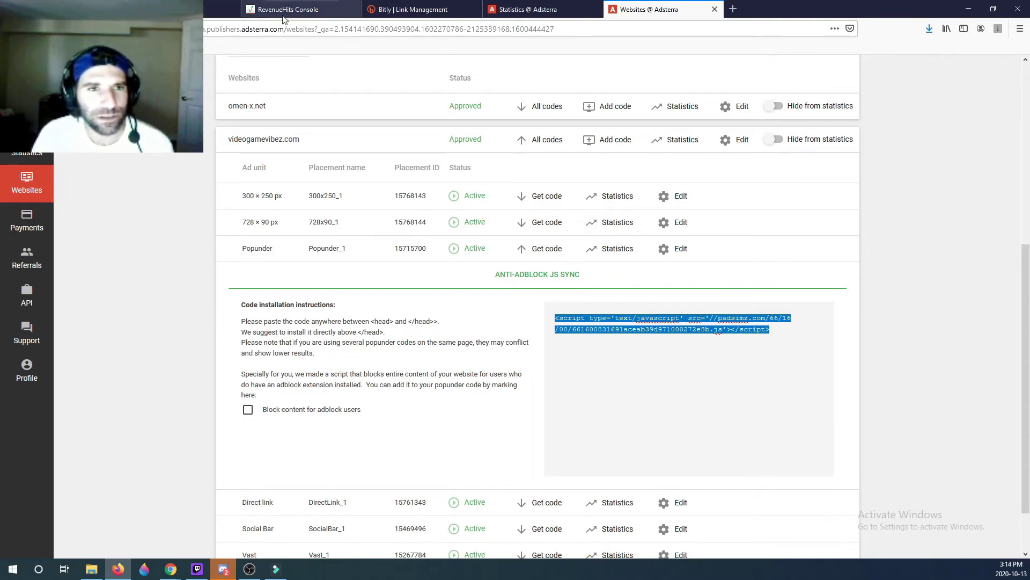
- Paste the Adsterra script into the adsterra popunder gadget's Content and save the gadget
click(975, 9)
click(227, 217)
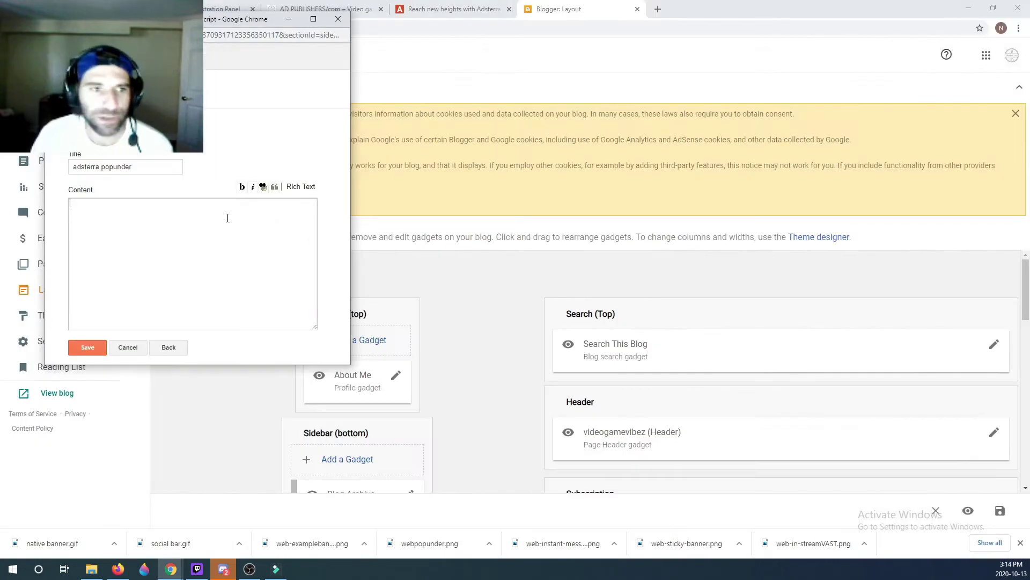
key(ctrl+v)
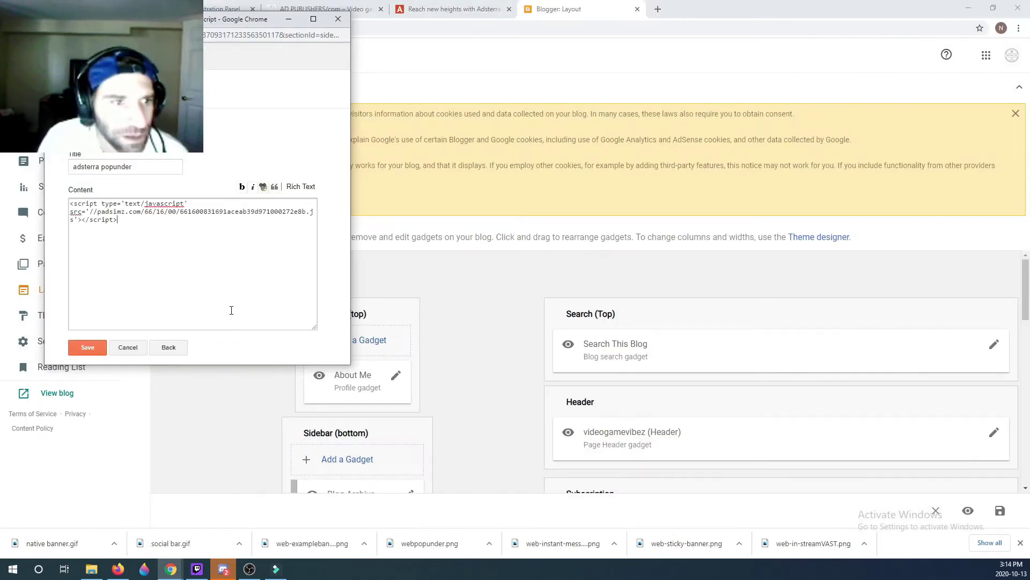
click(91, 349)
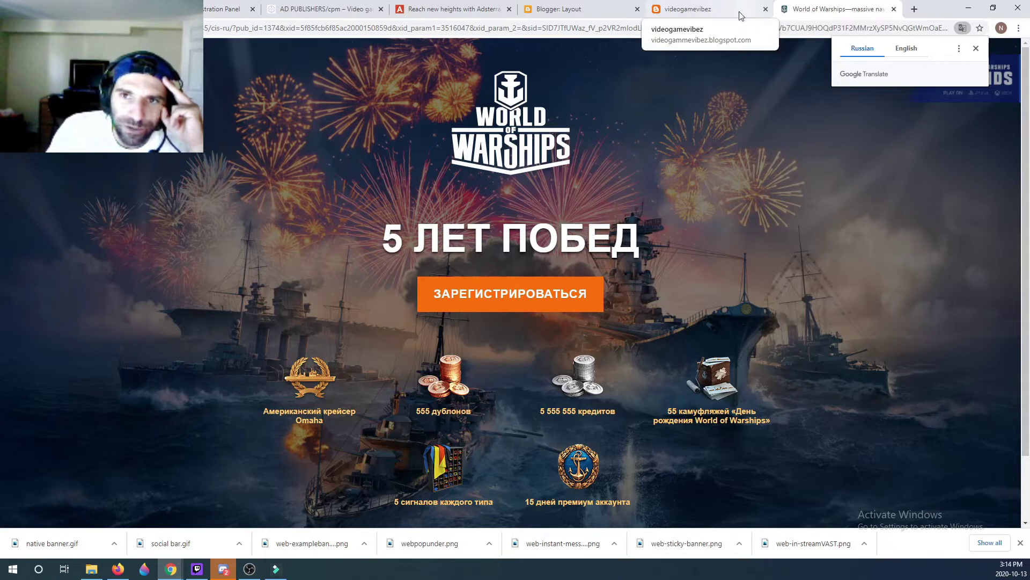
- Close the World of Warships pop-under tab, retrigger the pop-under on the blog, and close the notification tab
click(719, 10)
click(852, 10)
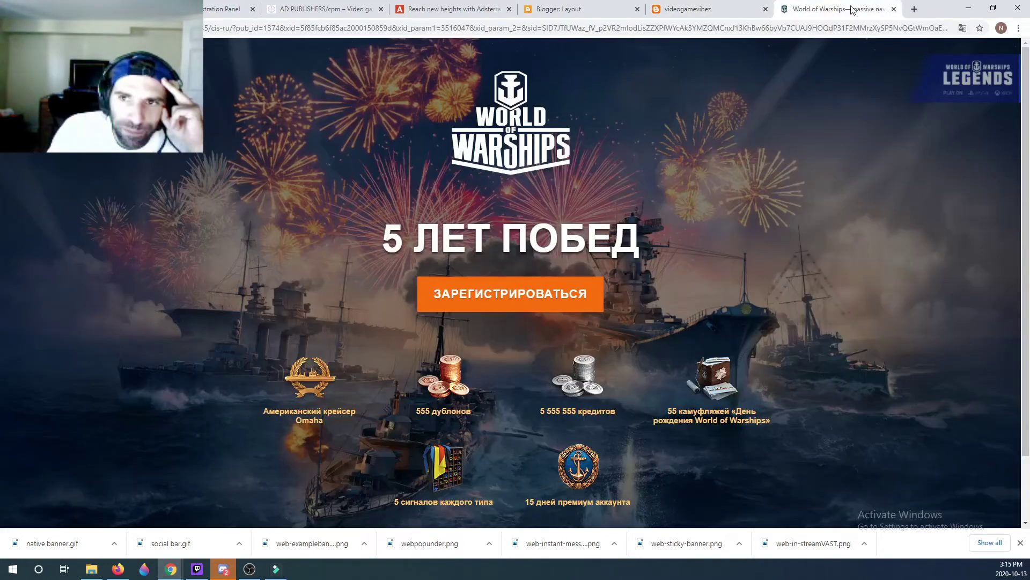
click(893, 9)
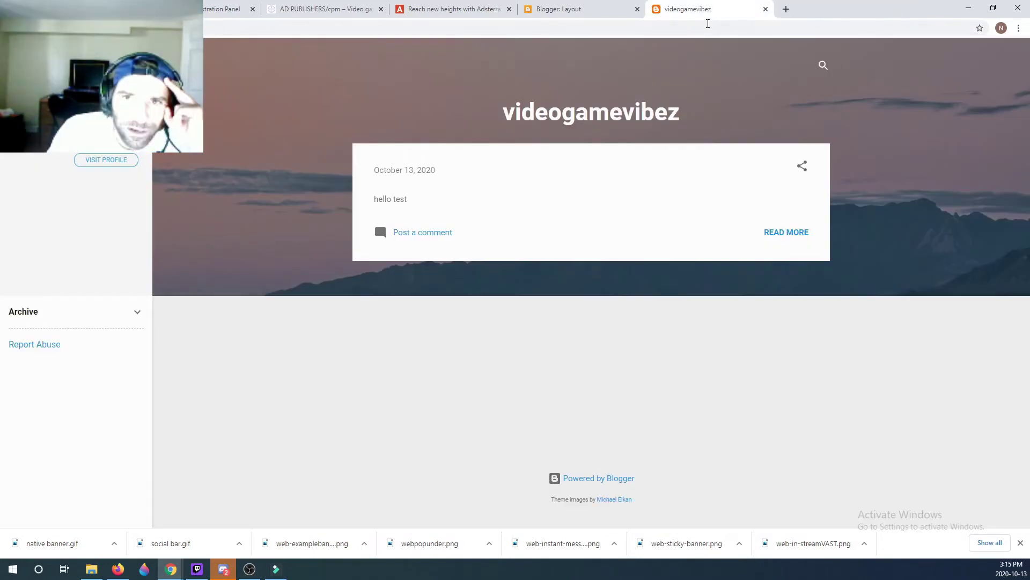
click(117, 246)
click(894, 9)
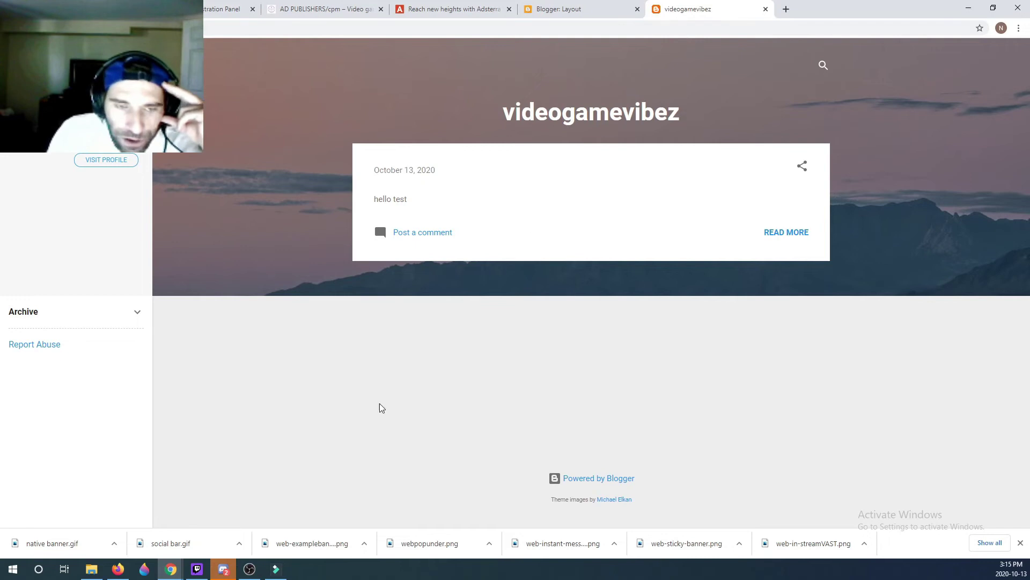
- Filter Adsterra Statistics to domain omen-x.net and placement Popunder_1, and apply
click(118, 569)
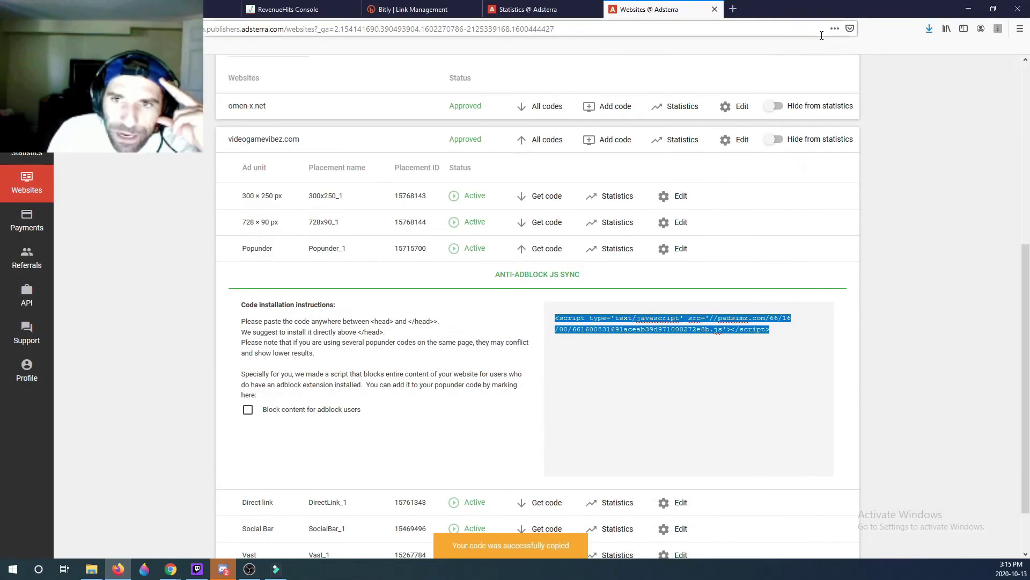
click(905, 167)
scroll(904, 166, up, 3)
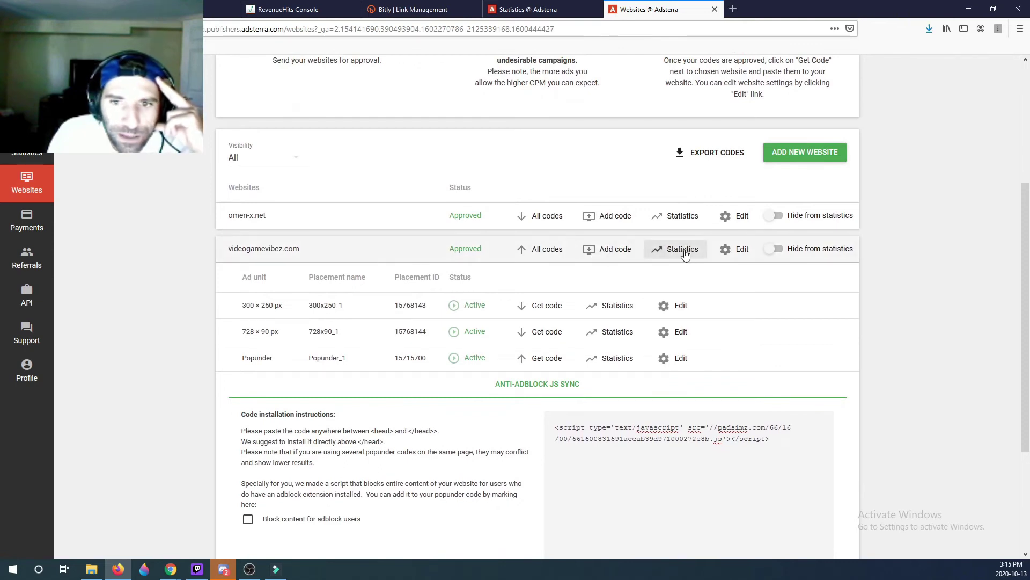
click(612, 358)
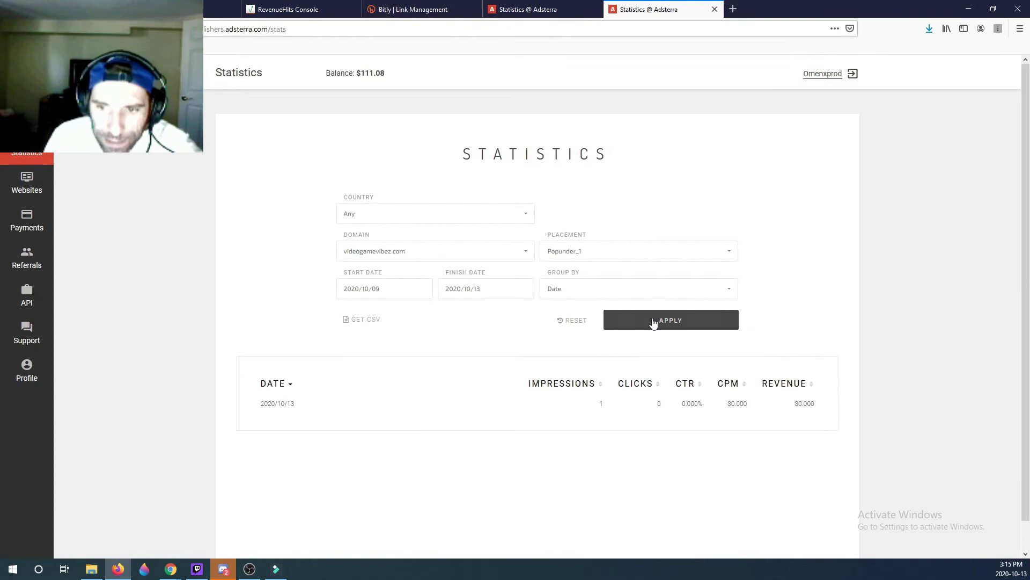
scroll(658, 332, down, 1)
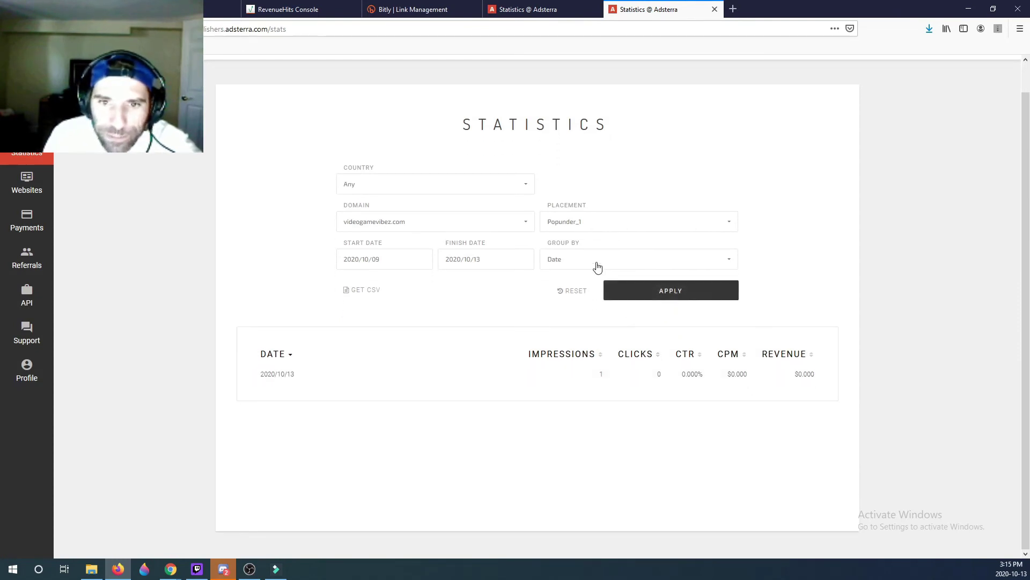
click(456, 229)
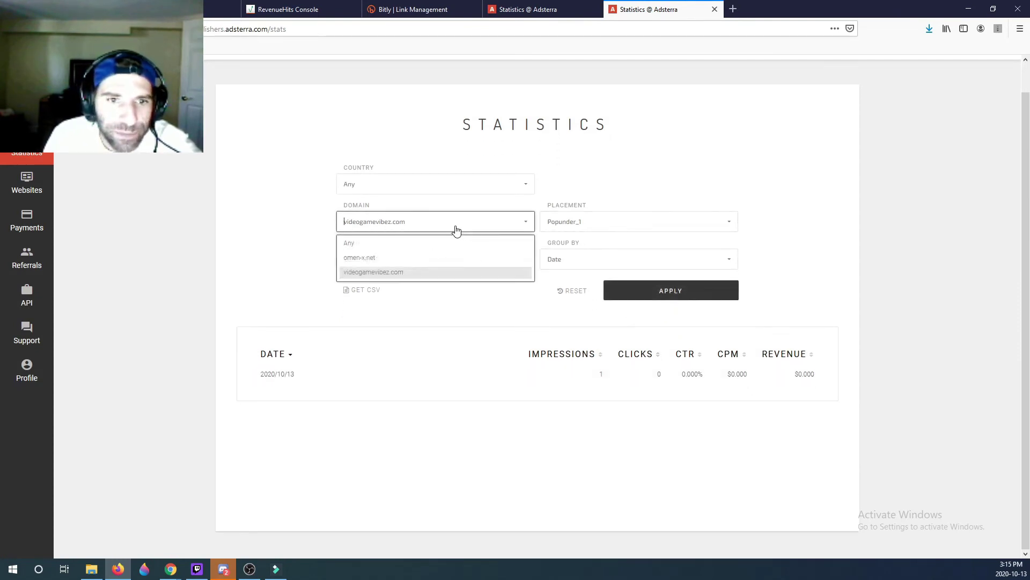
click(397, 260)
click(625, 223)
scroll(603, 303, down, 4)
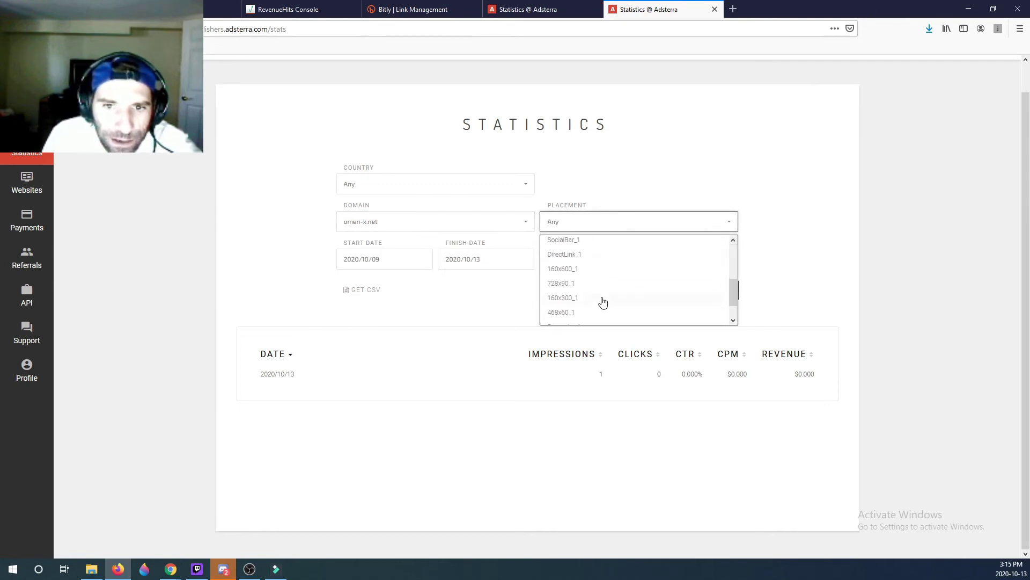
scroll(603, 303, down, 3)
click(565, 301)
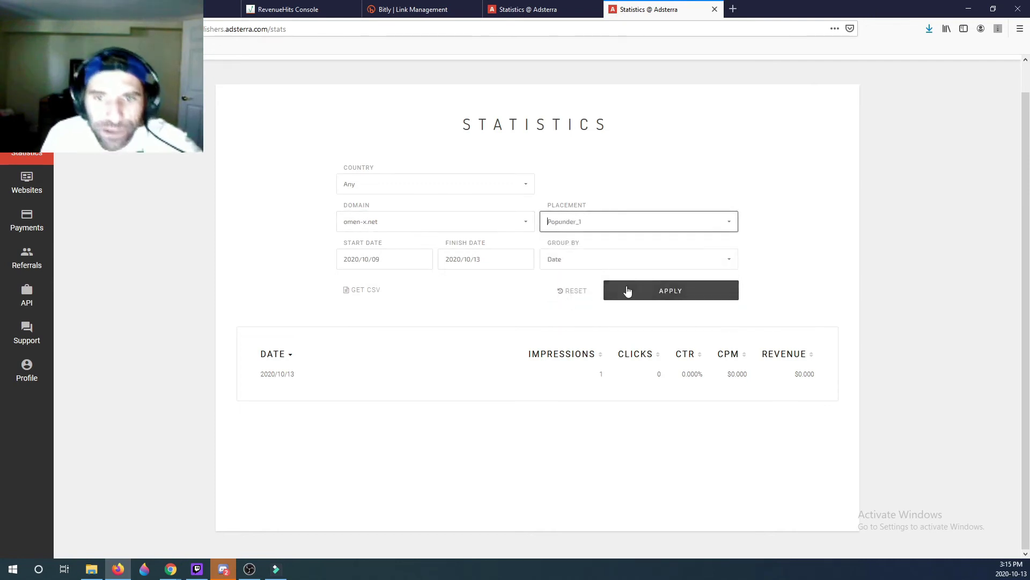
click(627, 290)
- Set the statistics start date to 2019/04/01 in the calendar
click(367, 260)
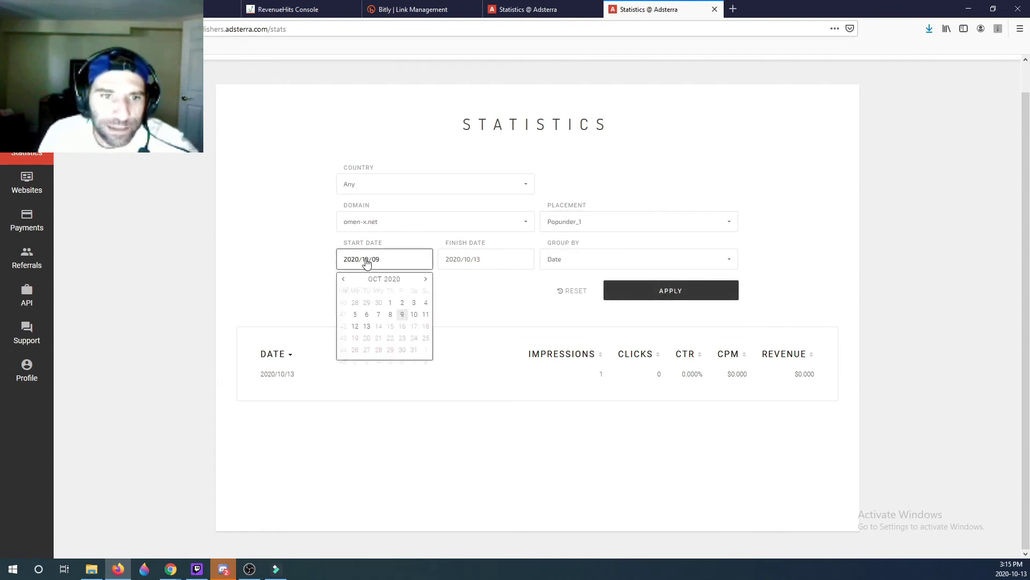
click(343, 280)
click(344, 279)
click(343, 280)
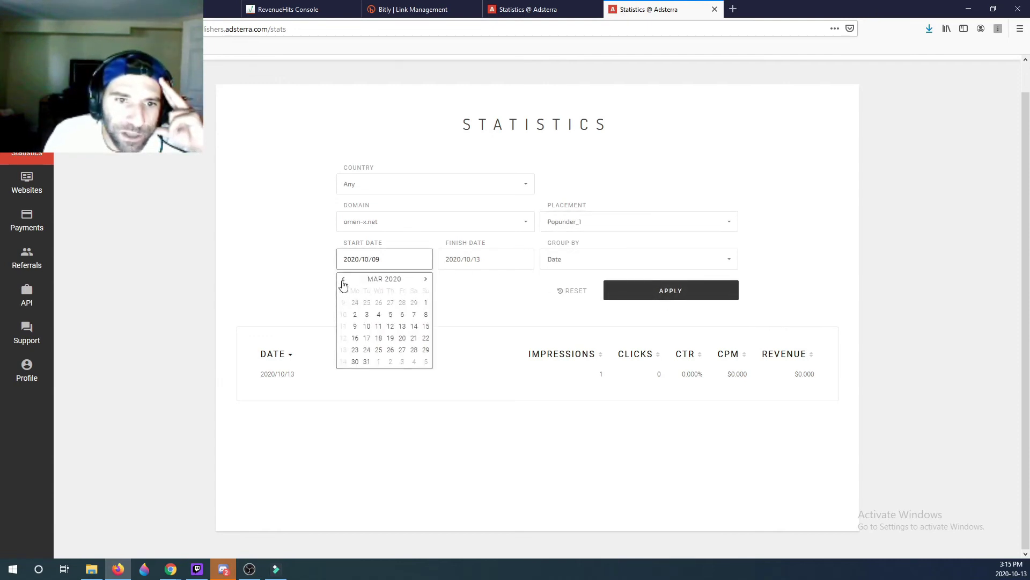
click(343, 280)
click(344, 280)
click(343, 280)
click(344, 280)
click(343, 279)
click(343, 280)
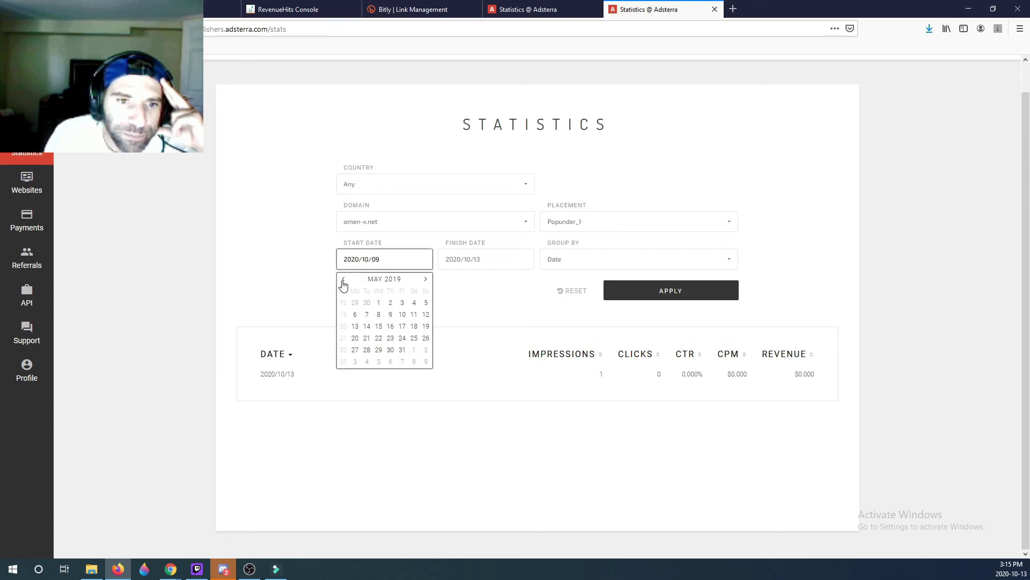
click(343, 280)
click(355, 315)
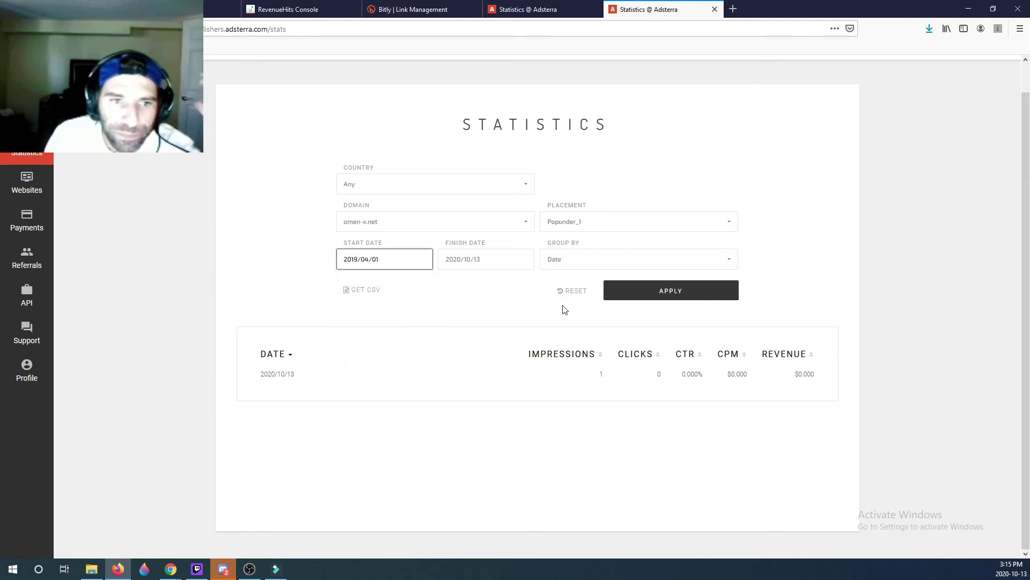
- Apply the date range and review the omen-x.net Popunder_1 totals: 1764 impressions, $0.600 CPM, $1.059 revenue
click(643, 291)
scroll(843, 364, down, 3)
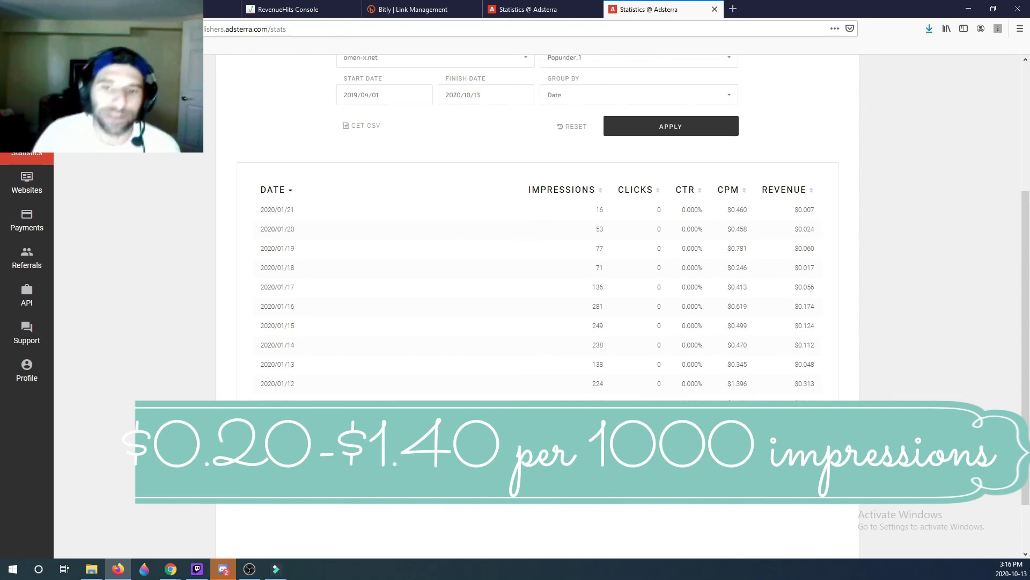
scroll(537, 268, up, 3)
scroll(537, 268, down, 5)
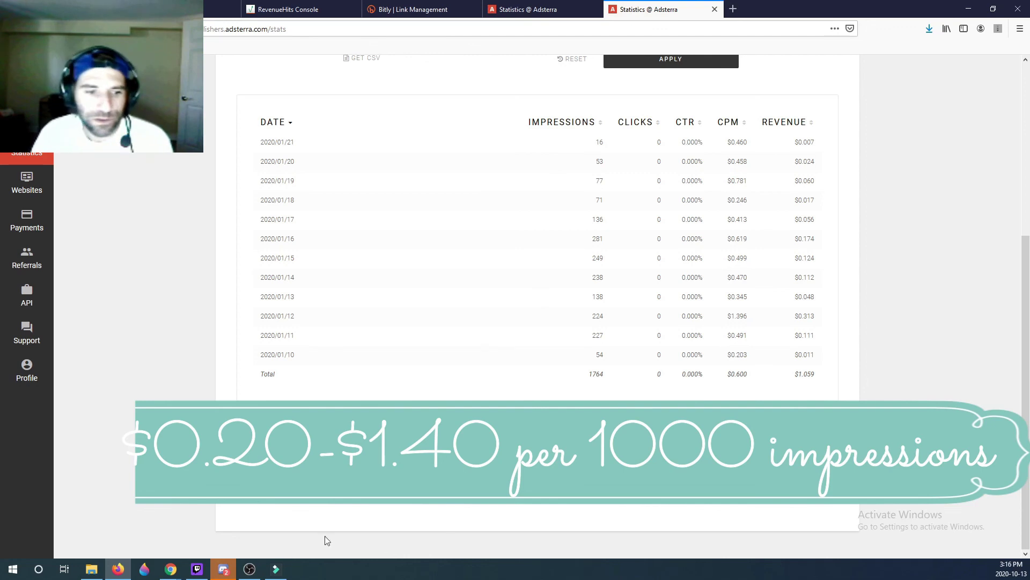
click(250, 569)
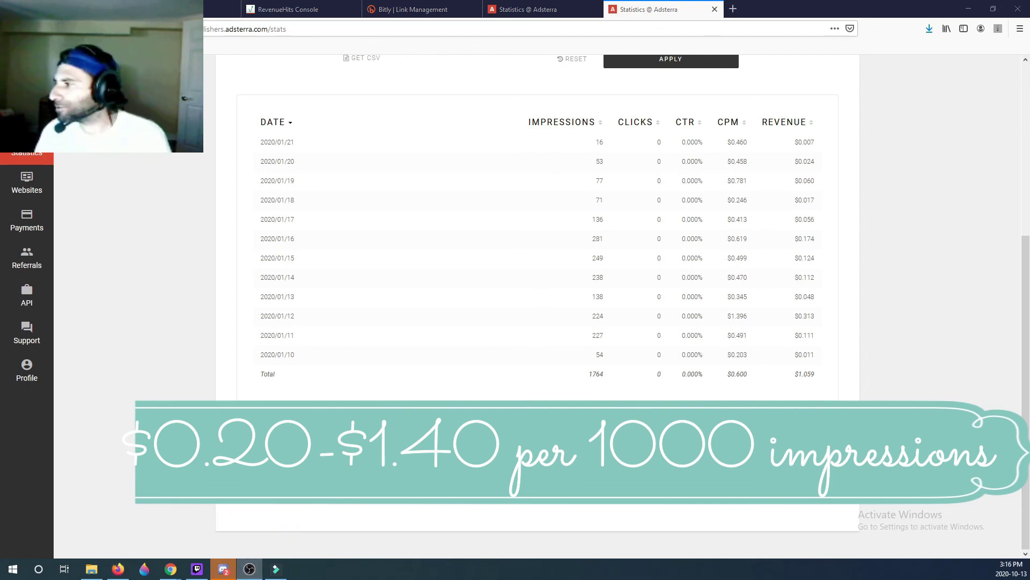